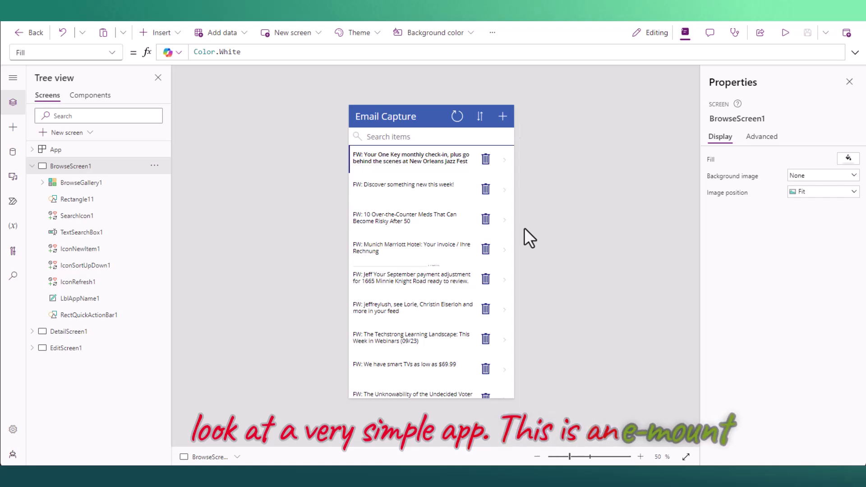
Step: Switch from the Email Capture app editor to Microsoft 365 and open the Power Apps list of apps
{"action": "scroll", "coordinate": [524, 227], "scroll_direction": "up", "scroll_amount": 1}
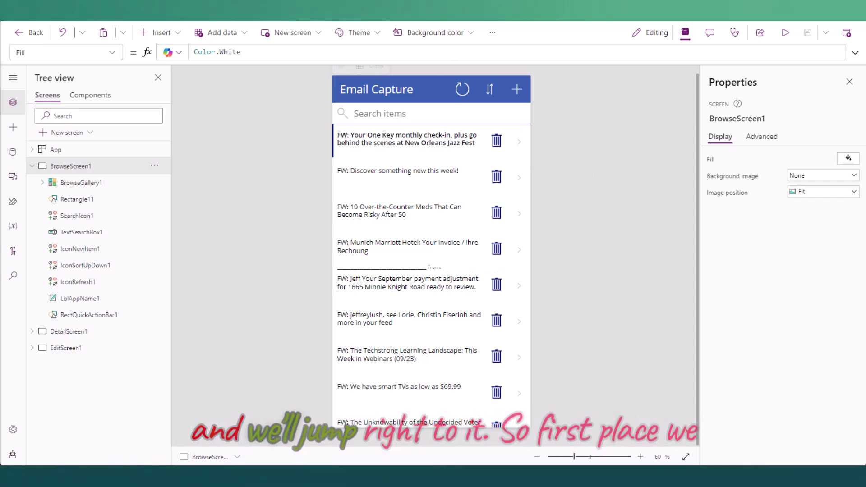
{"action": "left_click", "coordinate": [140, 9]}
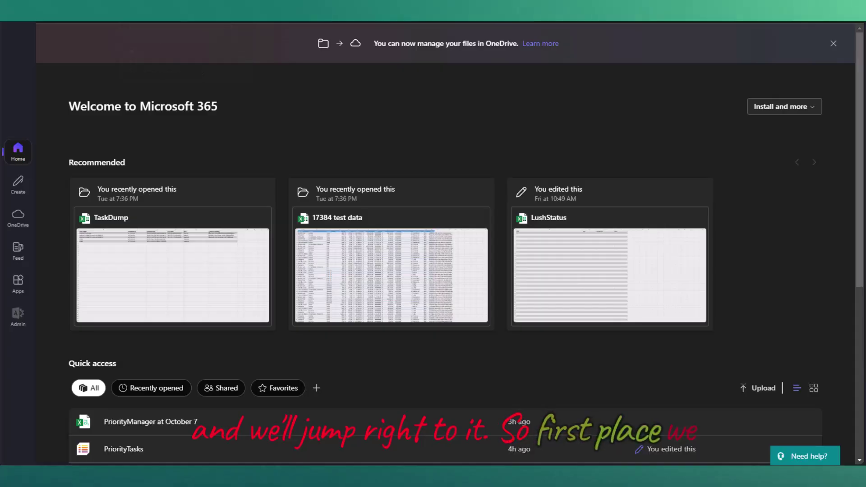
{"action": "left_click", "coordinate": [14, 13]}
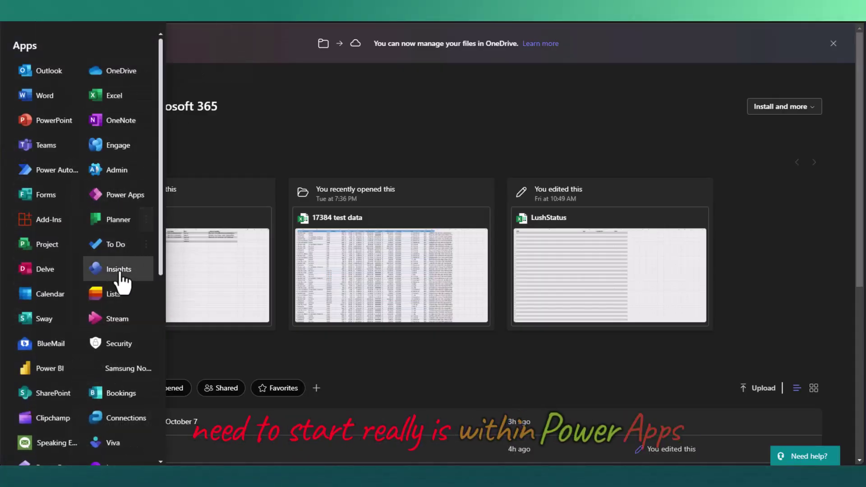
{"action": "left_click", "coordinate": [116, 203]}
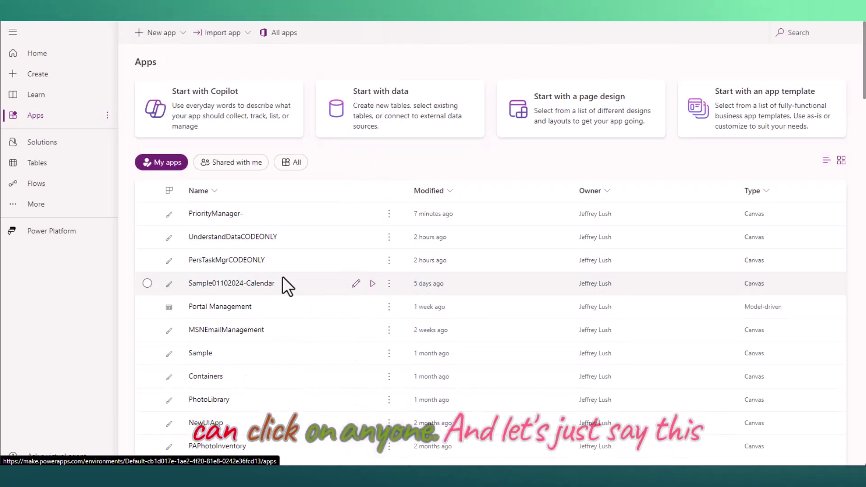
Step: Start an export package for the Sample01102024-Calendar app and set its import setup to Create as new
{"action": "left_click", "coordinate": [389, 283]}
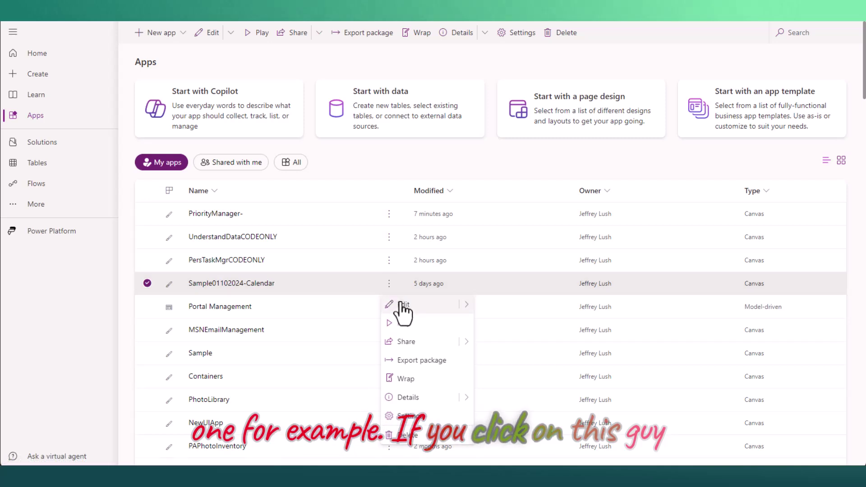
{"action": "left_click", "coordinate": [435, 360]}
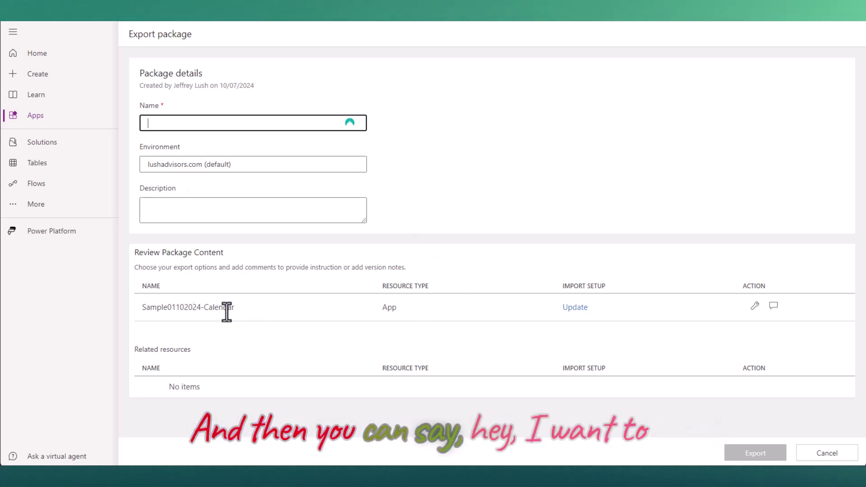
{"action": "left_click", "coordinate": [574, 308]}
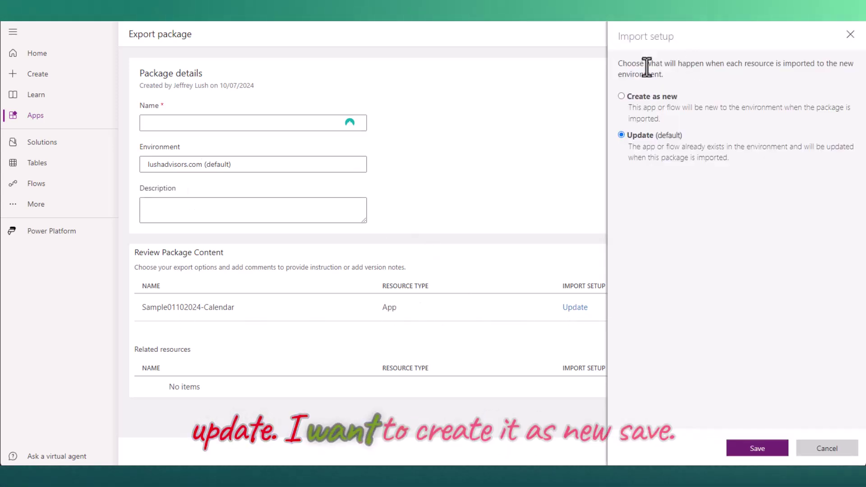
{"action": "left_click", "coordinate": [621, 96]}
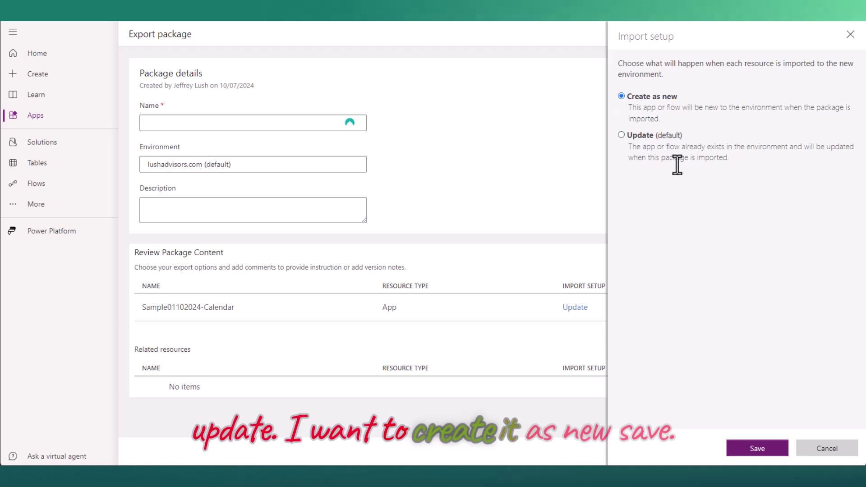
{"action": "left_click", "coordinate": [764, 451]}
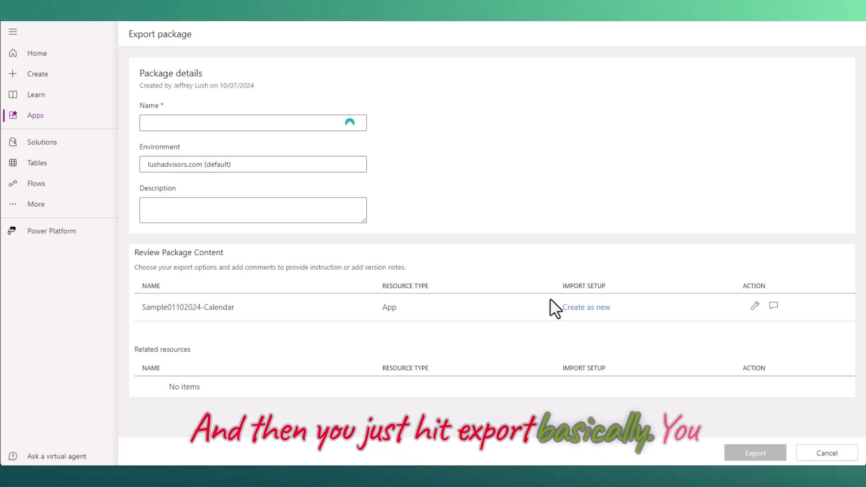
Step: Name the export package asdsda and cancel the export
{"action": "left_click", "coordinate": [233, 127]}
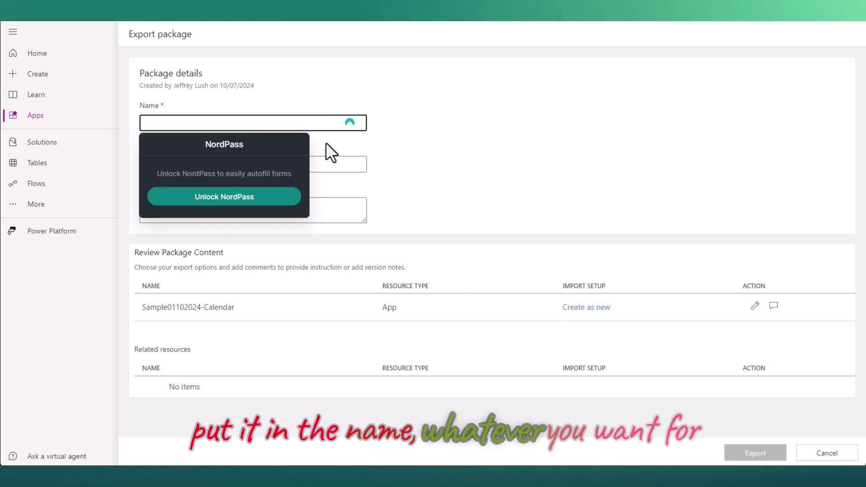
{"action": "type", "text": "asdsda"}
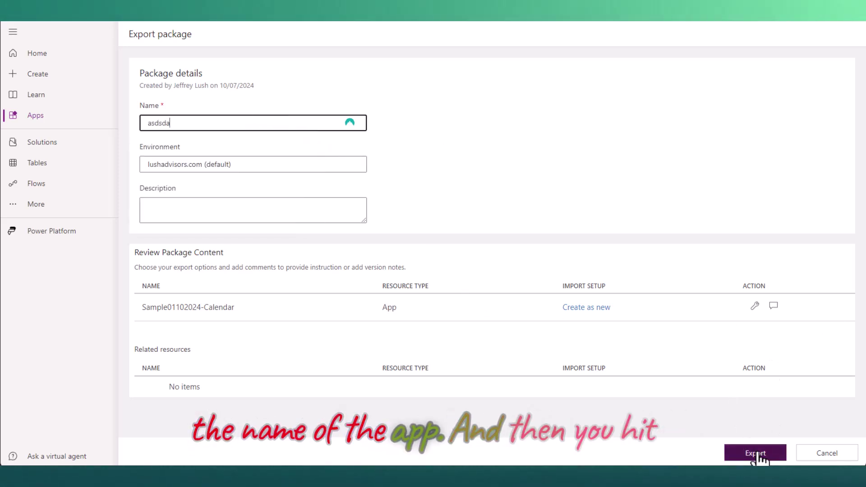
{"action": "left_click", "coordinate": [826, 453]}
Step: View the import options for apps and the save options in the Email Capture app's editor
{"action": "left_click", "coordinate": [244, 32]}
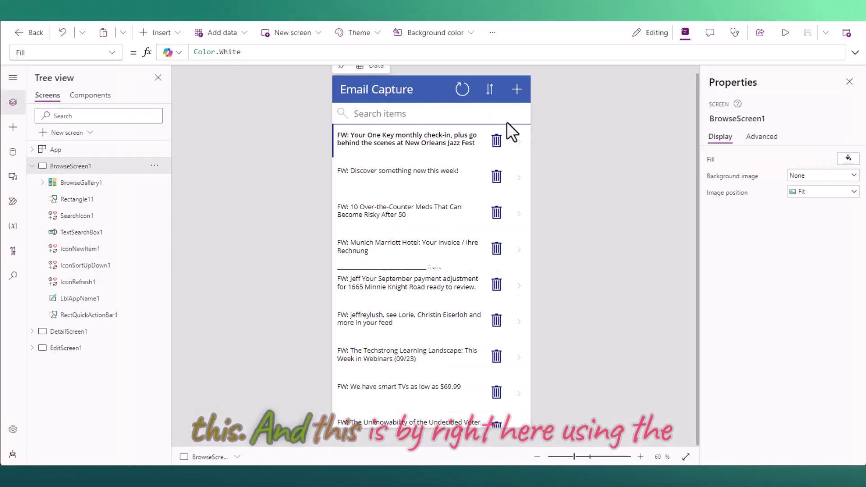
{"action": "left_click", "coordinate": [825, 32]}
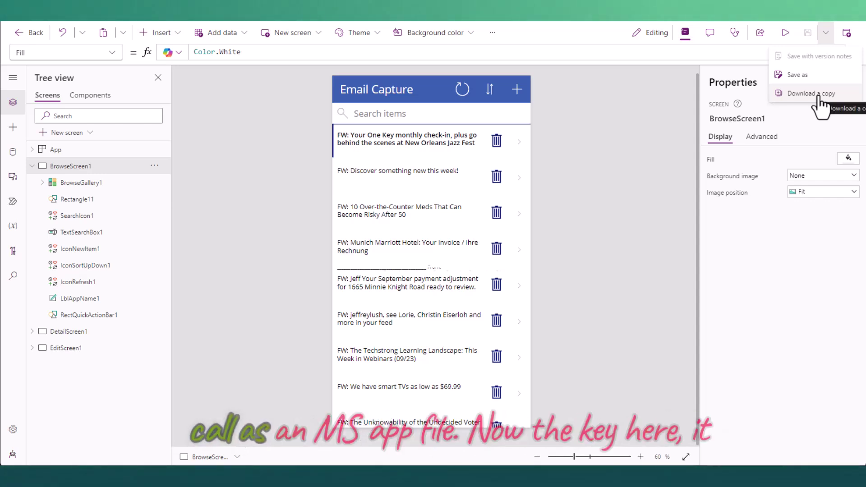
Step: Collapse BrowseScreen1 and review the columns in the SharePoint settings of the Email Capture list
{"action": "left_click", "coordinate": [32, 167]}
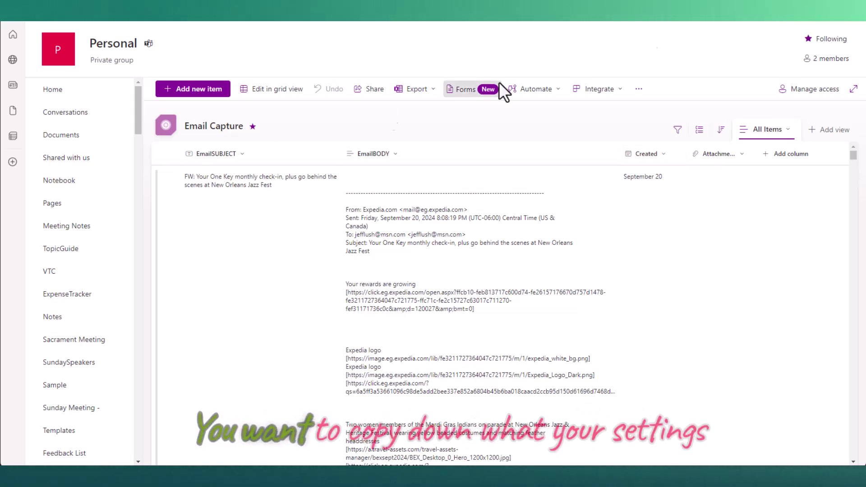
{"action": "left_click", "coordinate": [807, 11]}
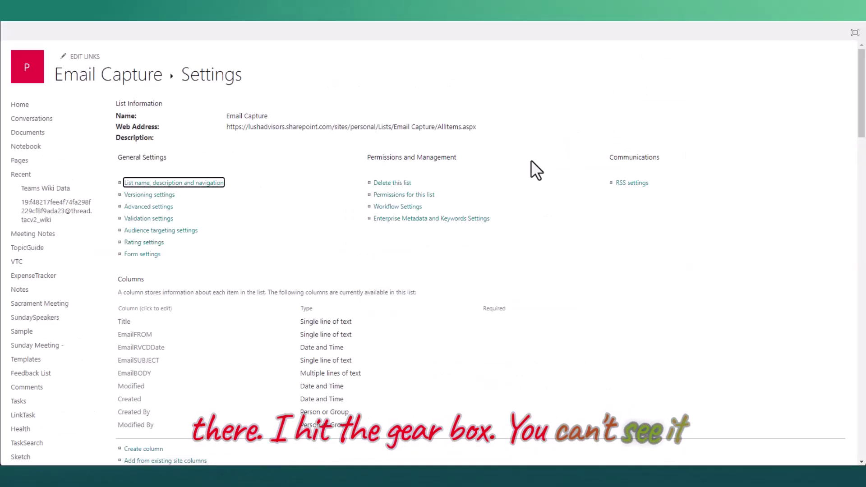
{"action": "scroll", "coordinate": [277, 212], "scroll_direction": "down", "scroll_amount": 2}
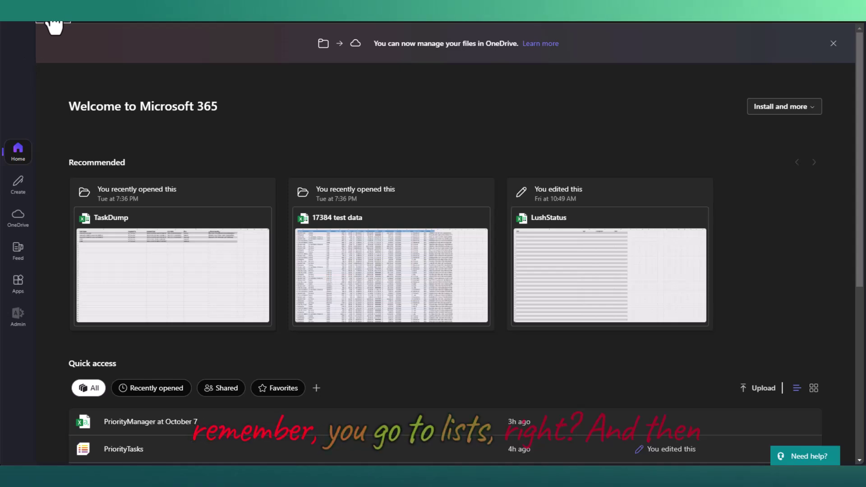
Step: Return to the Email Capture app's editor and download a copy of the app
{"action": "left_click", "coordinate": [54, 25]}
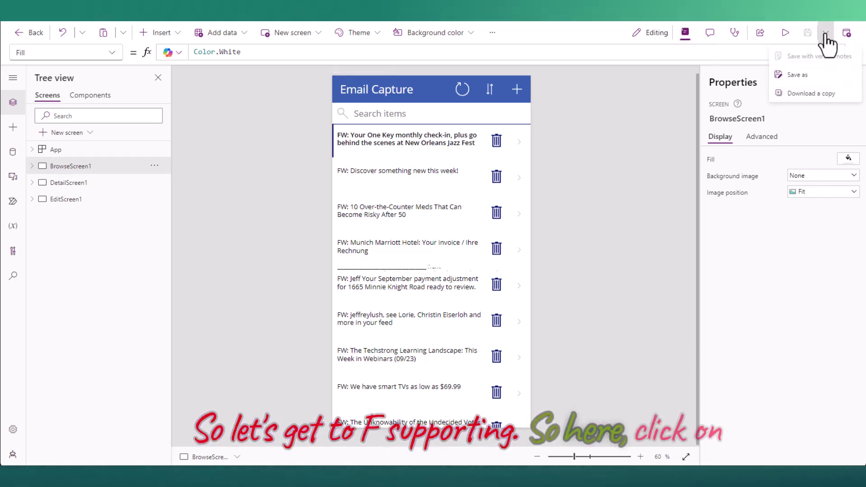
{"action": "left_click", "coordinate": [803, 97]}
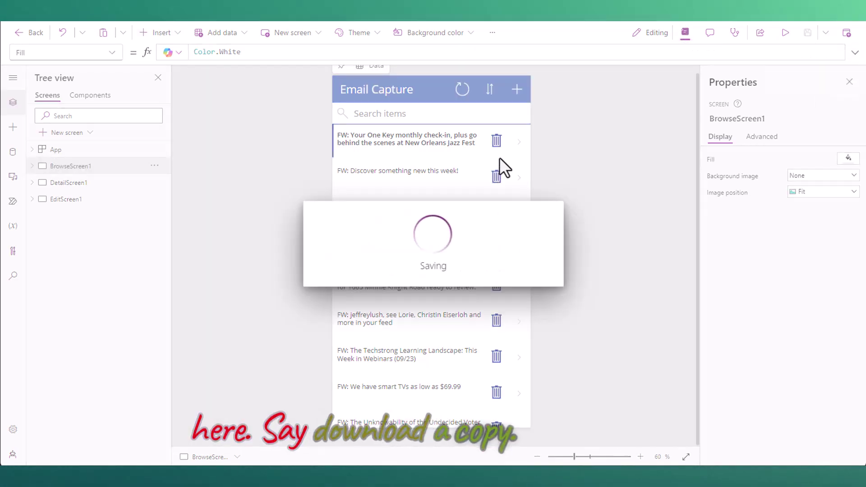
{"action": "left_click", "coordinate": [472, 273]}
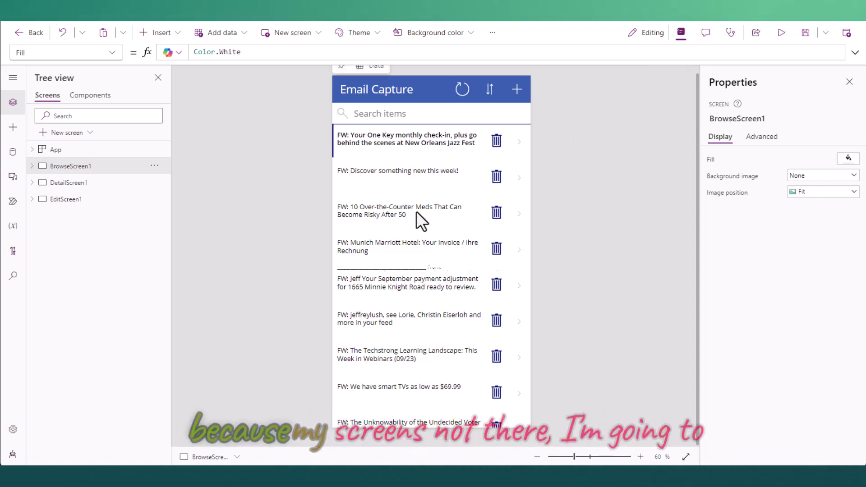
Step: Show the downloaded MSNEmailManagement.msapp in the Downloads folder and check its file type and size
{"action": "left_click", "coordinate": [817, 9]}
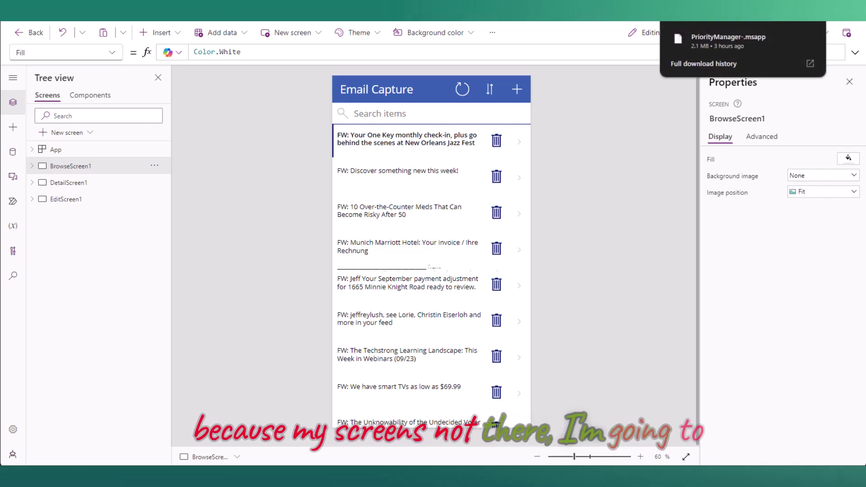
{"action": "left_click", "coordinate": [772, 17]}
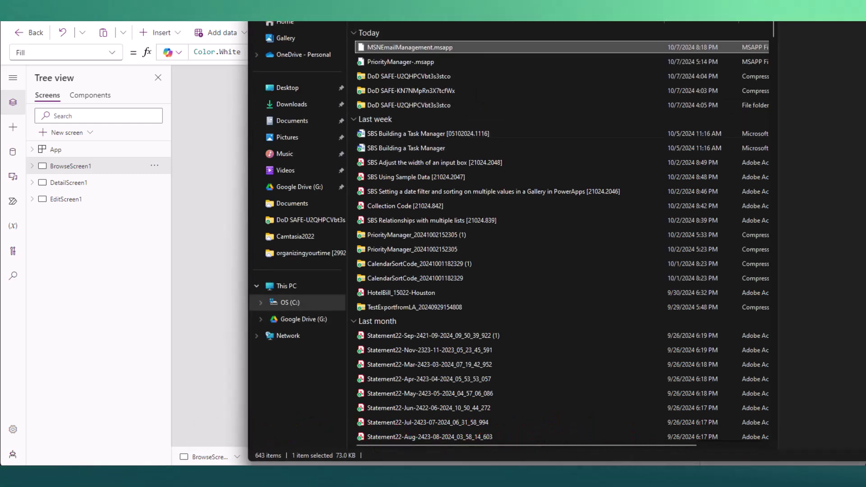
{"action": "left_click_drag", "start_coordinate": [441, 21], "coordinate": [446, 307]}
{"action": "left_click_drag", "start_coordinate": [514, 307], "coordinate": [407, 30]}
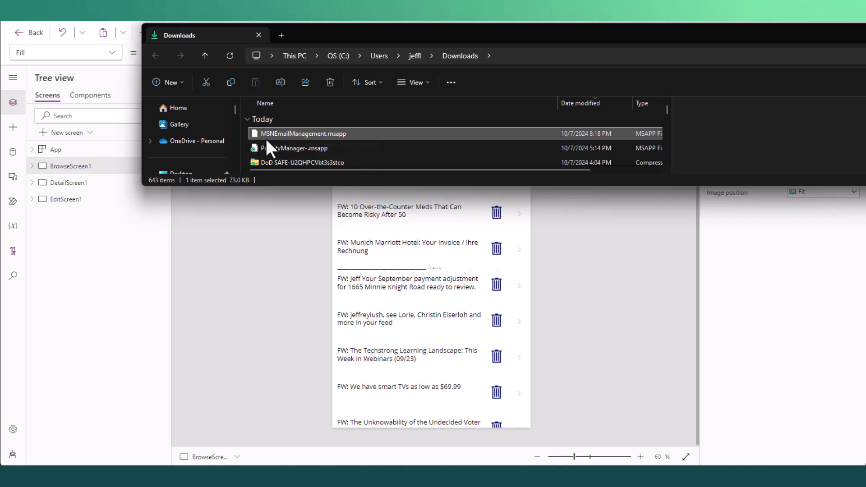
{"action": "left_click_drag", "start_coordinate": [380, 23], "coordinate": [382, 37]}
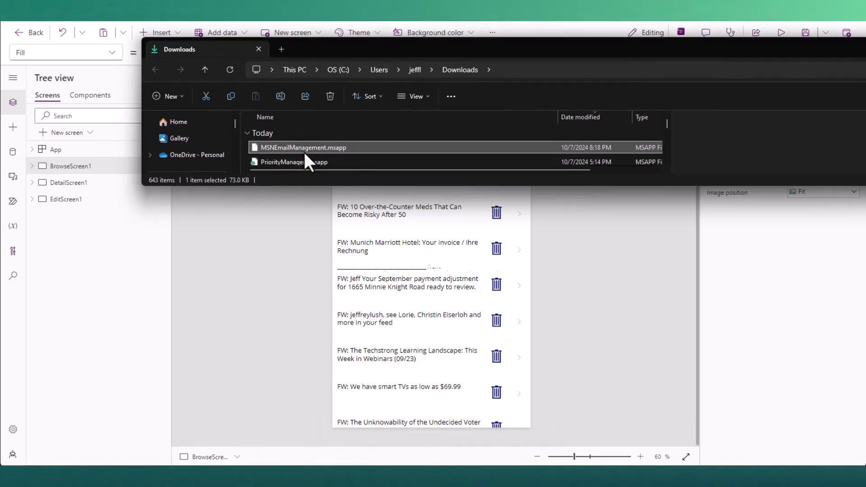
{"action": "mouse_move", "coordinate": [477, 172]}
{"action": "left_mouse_down"}
{"action": "mouse_move", "coordinate": [588, 171]}
{"action": "mouse_move", "coordinate": [631, 160]}
{"action": "mouse_move", "coordinate": [633, 173]}
{"action": "mouse_move", "coordinate": [354, 177]}
{"action": "mouse_move", "coordinate": [305, 168]}
{"action": "mouse_move", "coordinate": [462, 170]}
{"action": "left_mouse_up"}
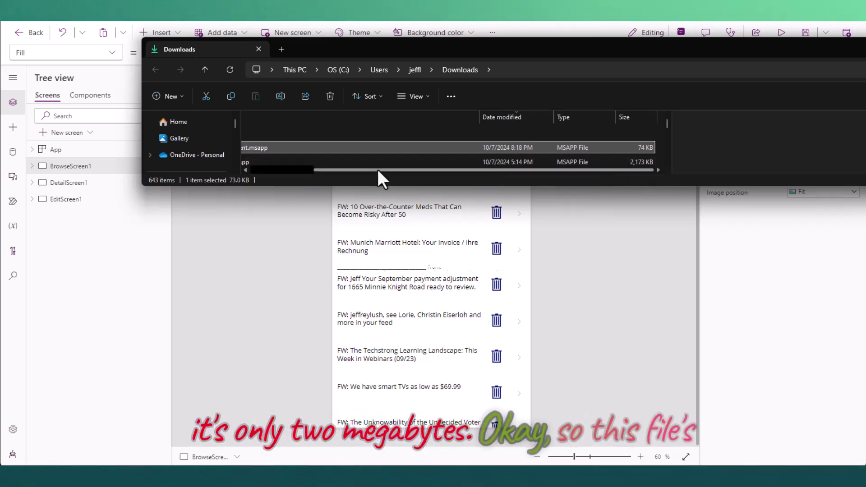
{"action": "left_click_drag", "start_coordinate": [378, 169], "coordinate": [258, 170]}
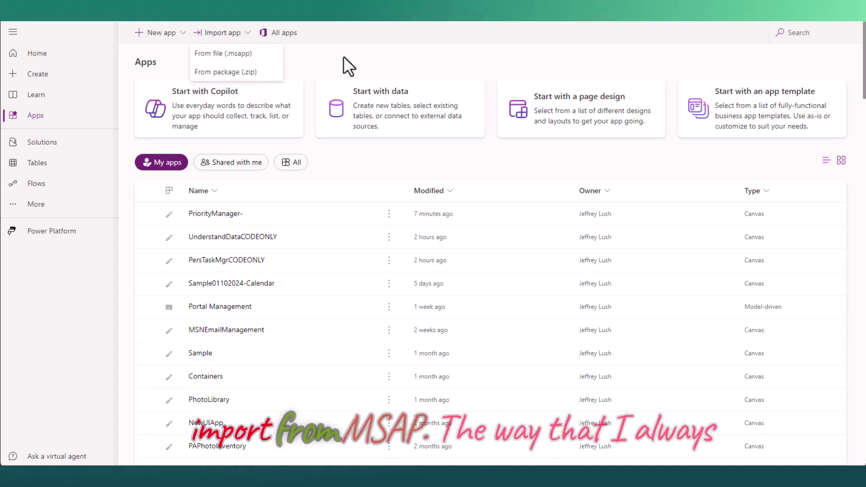
Step: Open MSNEmailManagement.msapp from the Downloads folder in the app editor without saving the current app's changes
{"action": "left_click", "coordinate": [356, 56]}
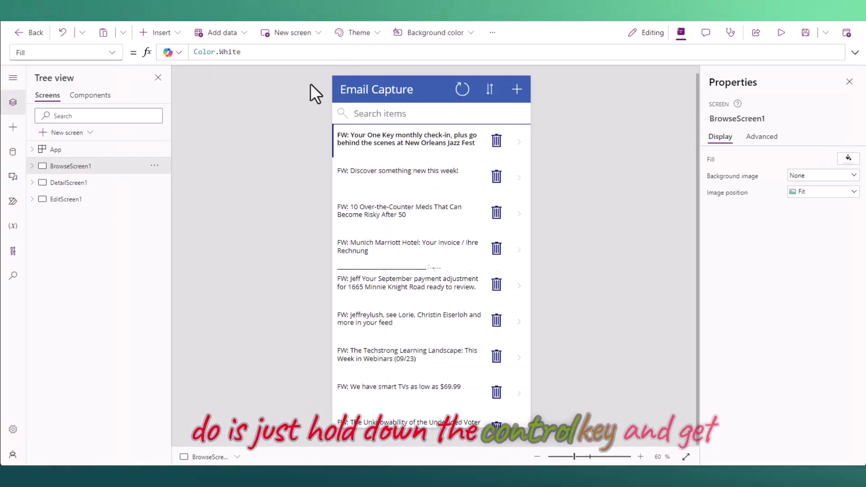
{"action": "key", "text": "ctrl+o"}
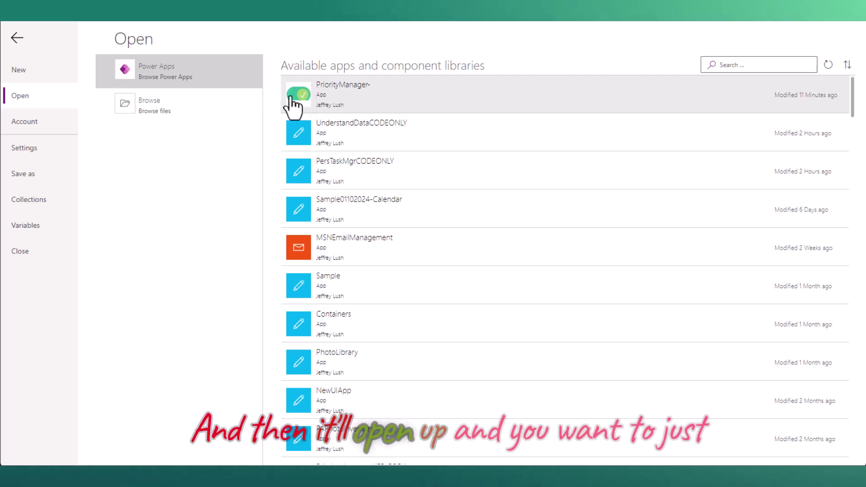
{"action": "left_click", "coordinate": [162, 108]}
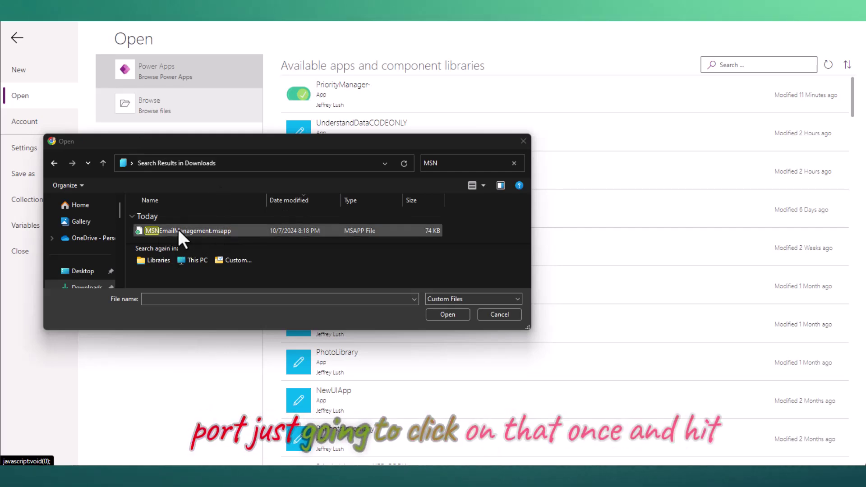
{"action": "left_click", "coordinate": [195, 230]}
{"action": "left_click", "coordinate": [459, 316]}
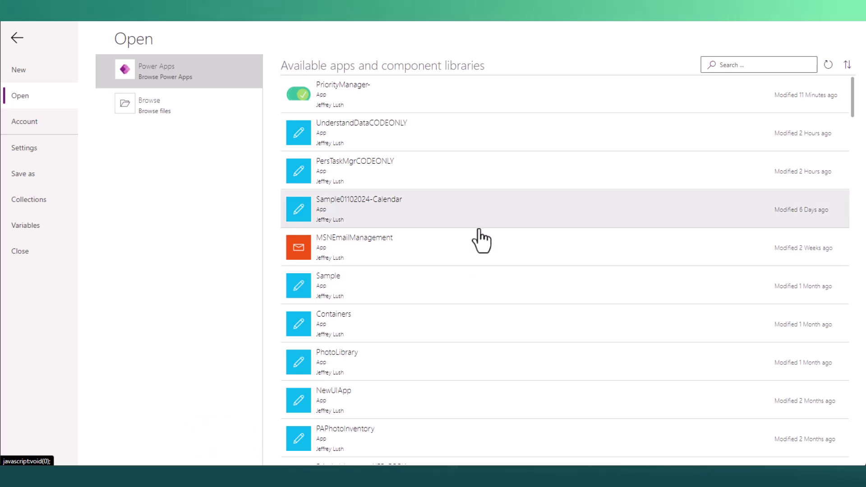
{"action": "left_click", "coordinate": [480, 239]}
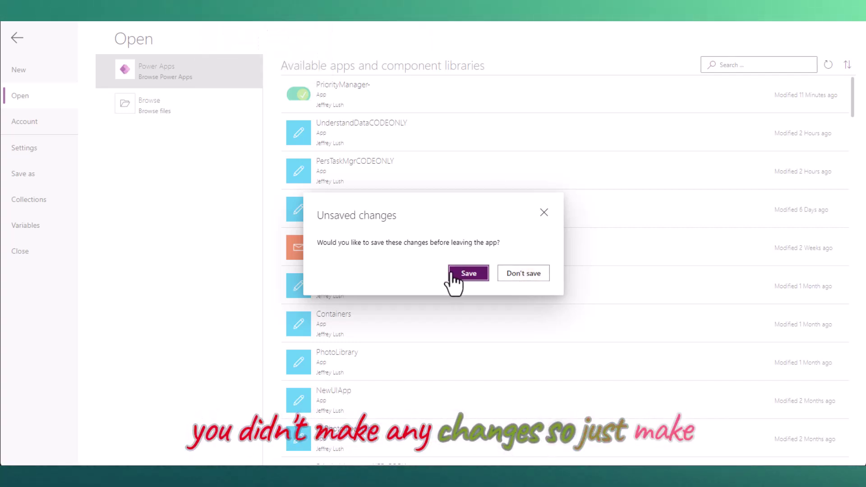
{"action": "left_click", "coordinate": [523, 273]}
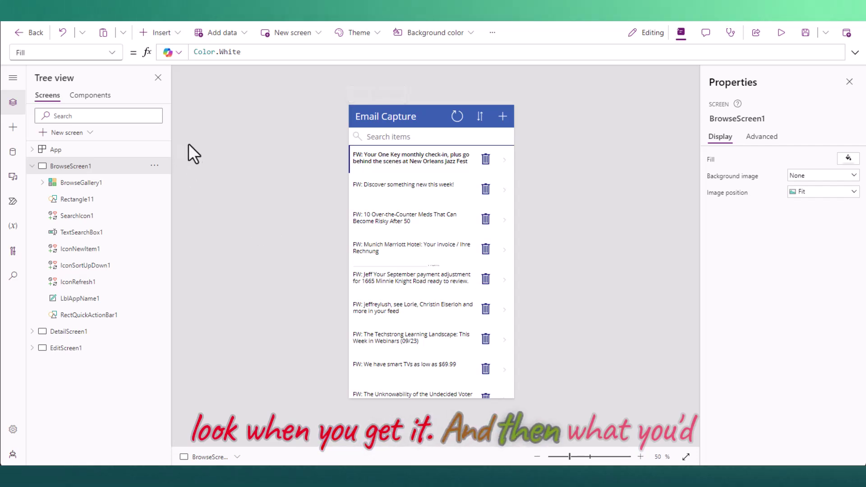
Step: Review the app's Email Capture data connection and search the available data sources for SharePoint
{"action": "left_click", "coordinate": [13, 153]}
{"action": "mouse_move", "coordinate": [72, 141]}
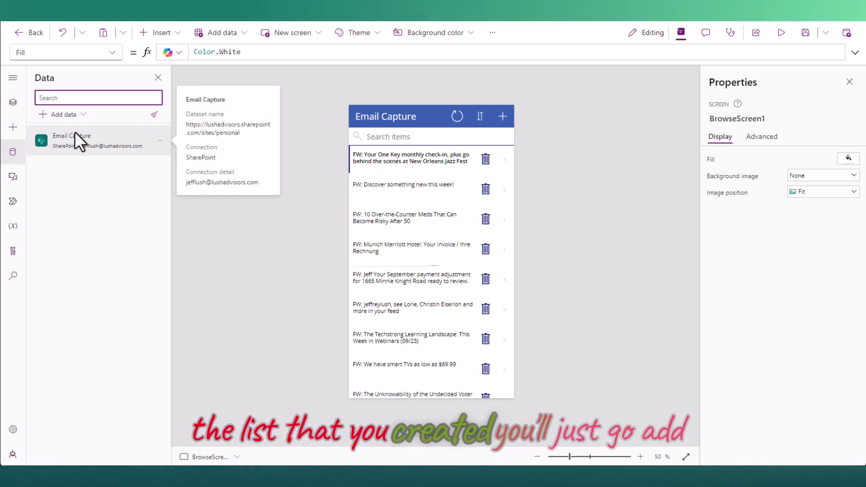
{"action": "left_click", "coordinate": [67, 118]}
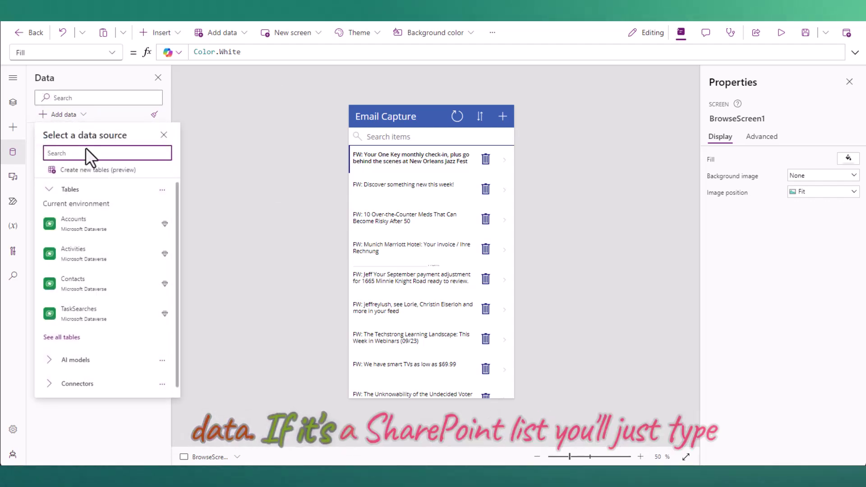
{"action": "type", "text": "sharepo"}
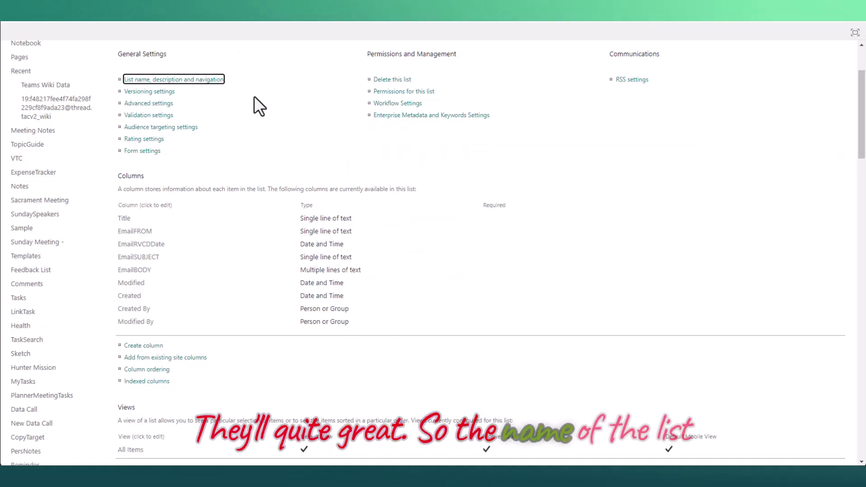
Step: Check the list name and column types in the Email Capture list's settings, and return to the app editor
{"action": "scroll", "coordinate": [254, 96], "scroll_direction": "up", "scroll_amount": 3}
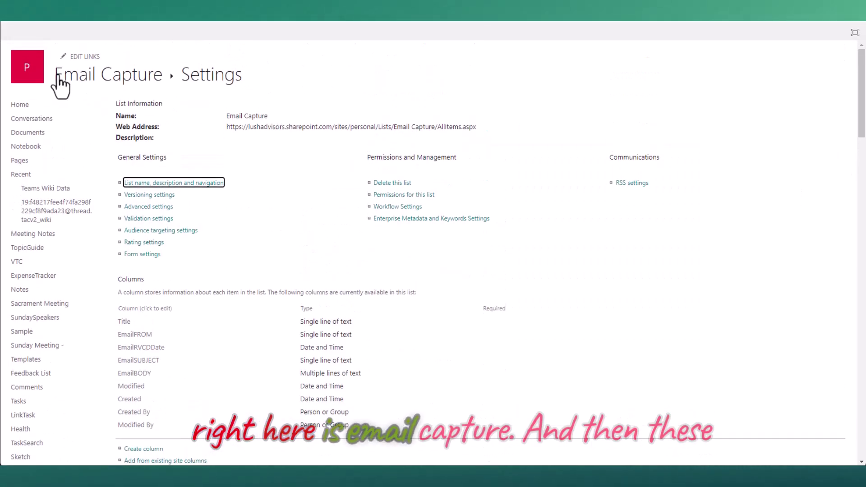
{"action": "scroll", "coordinate": [198, 252], "scroll_direction": "down", "scroll_amount": 7}
{"action": "scroll", "coordinate": [205, 208], "scroll_direction": "up", "scroll_amount": 2}
{"action": "scroll", "coordinate": [221, 172], "scroll_direction": "down", "scroll_amount": 1}
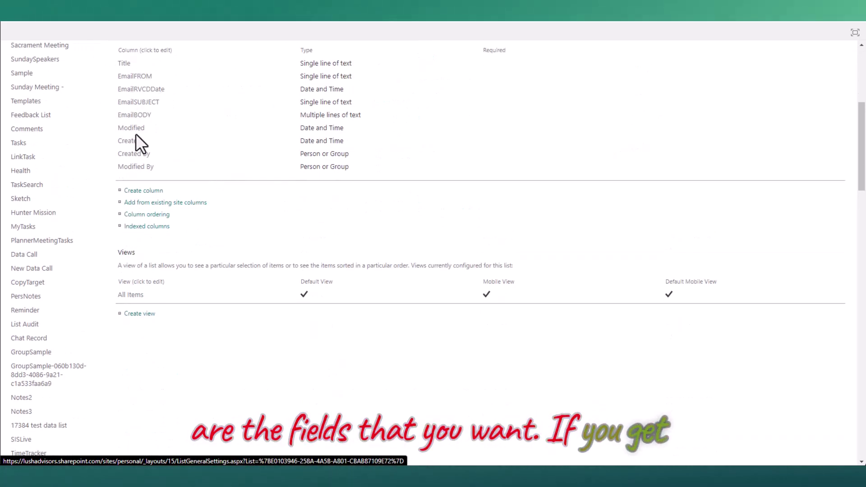
{"action": "left_click", "coordinate": [311, 9]}
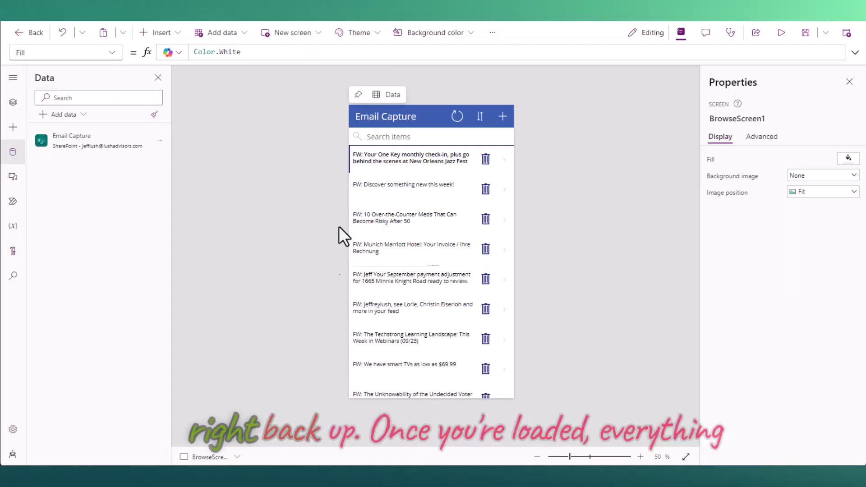
{"action": "mouse_move", "coordinate": [172, 157]}
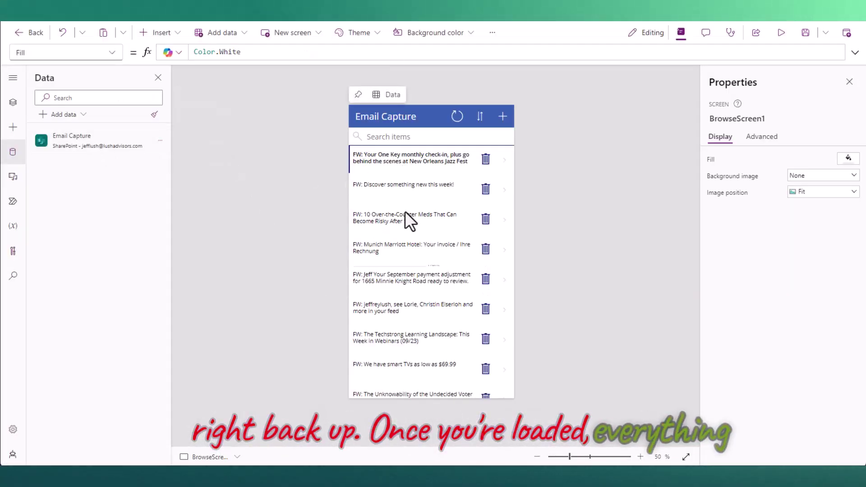